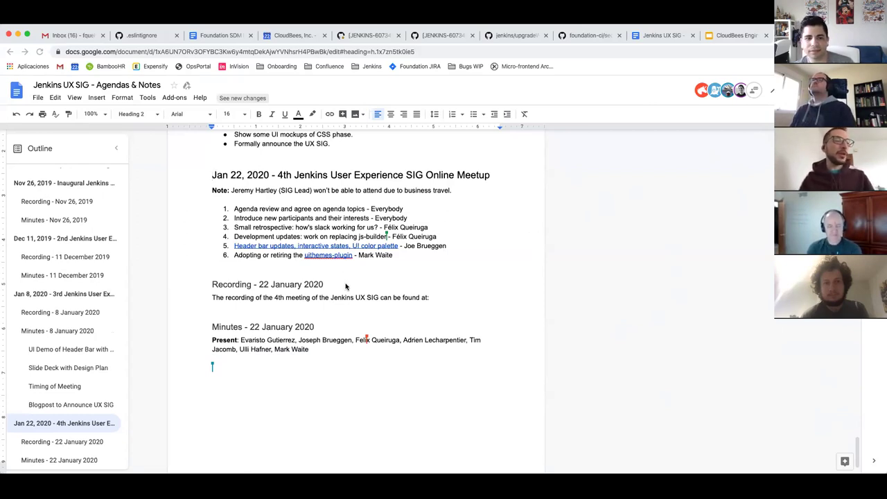
# Step: Place the caret below the Present attendee line in the Jan 22 meeting notes
pyautogui.click(271, 191)
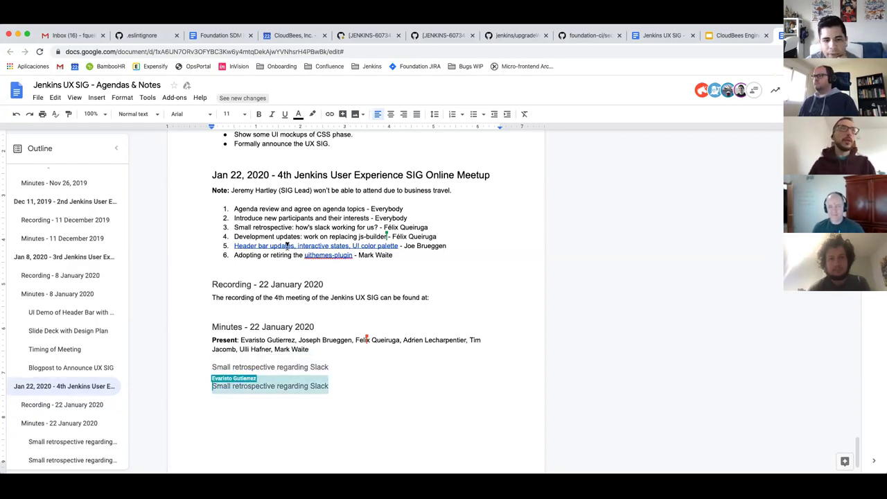
# Step: Cut the uithemes-plugin line from item 6 and paste it as agenda item 4, after item 3
pyautogui.click(395, 255)
pyautogui.press('super+shift+Left')
pyautogui.press('super+c')
pyautogui.press('BackSpace')
pyautogui.press('Return')
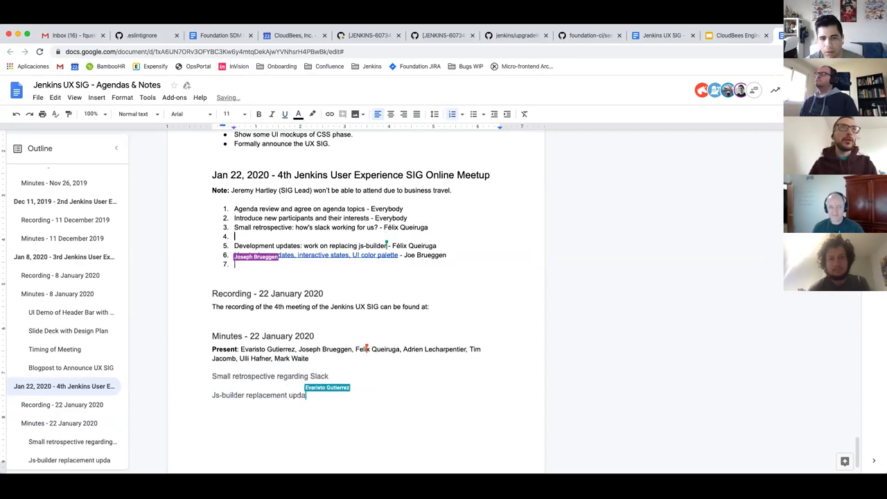
pyautogui.press('super+v')
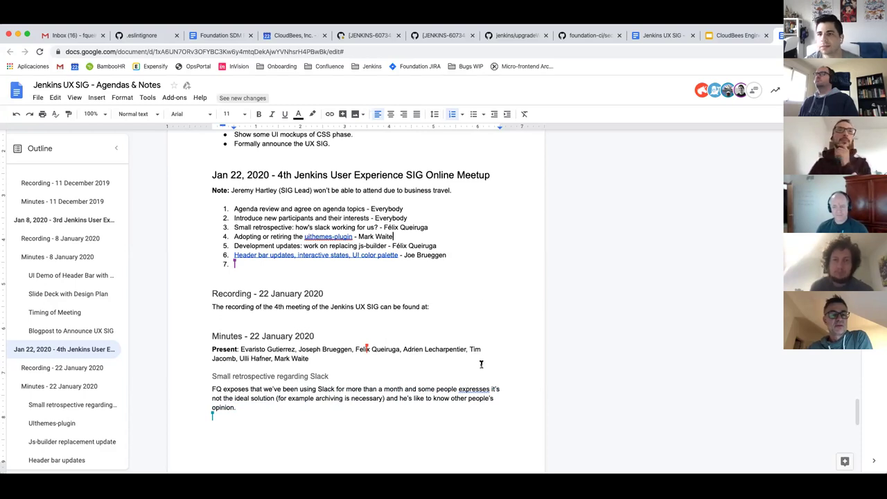
# Step: Place the caret at the 'Recording - 22 January 2020' heading
pyautogui.click(512, 286)
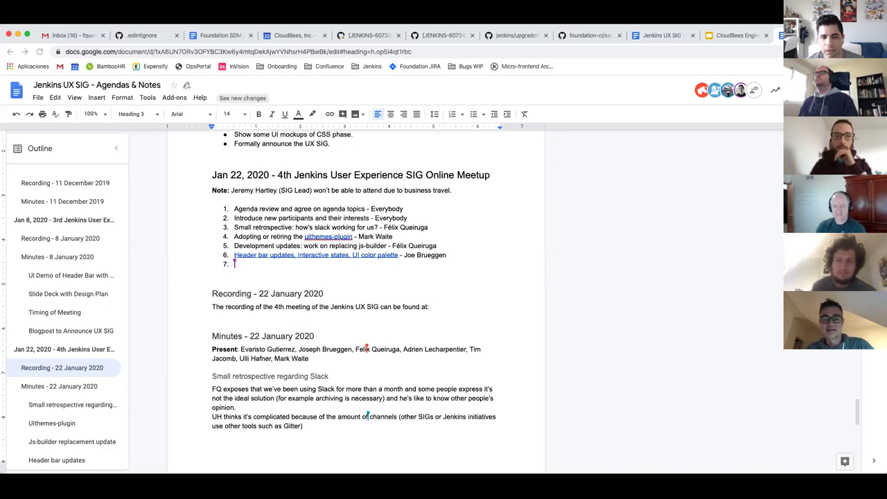
pyautogui.click(671, 219)
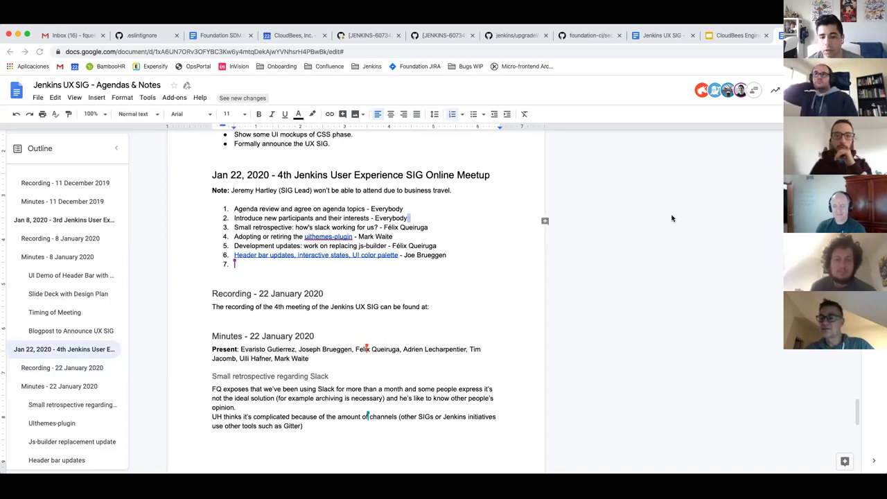
pyautogui.click(641, 229)
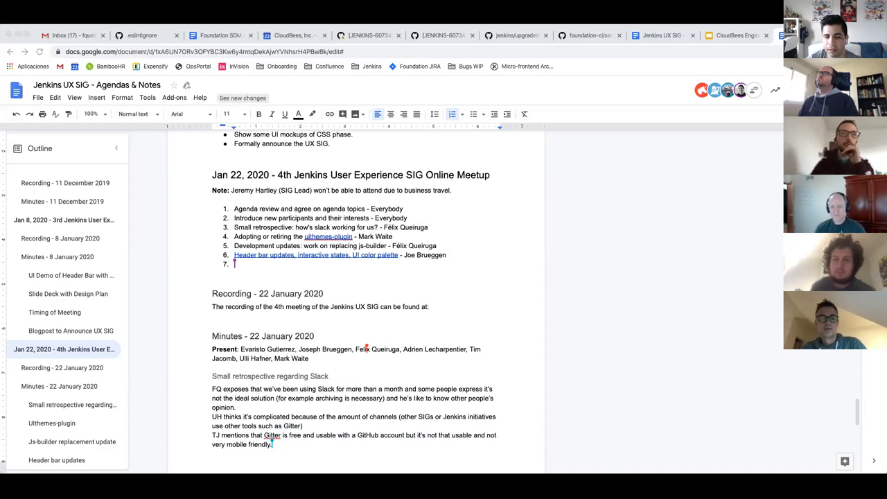
pyautogui.click(693, 224)
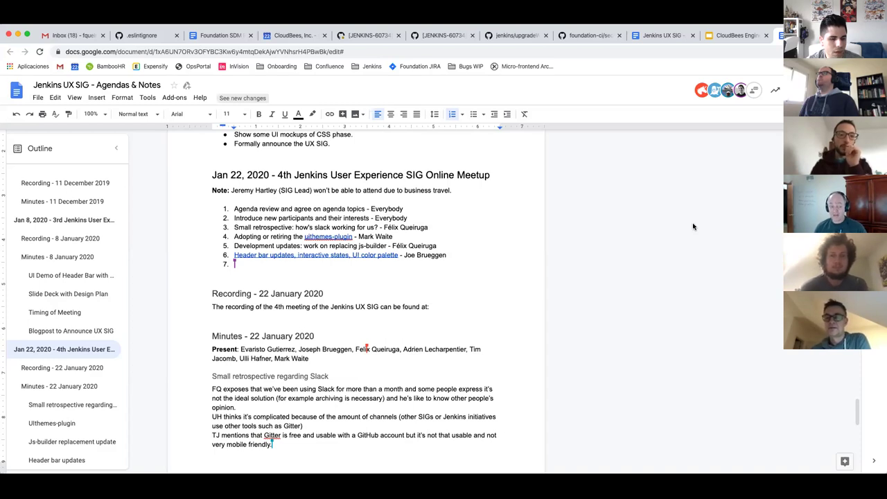
pyautogui.click(622, 165)
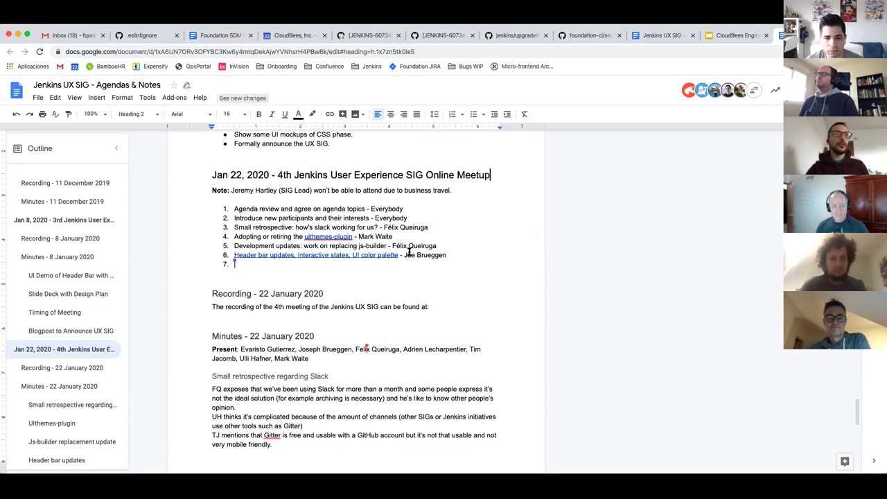
# Step: From agenda item 4, start a new-tab search for 'jenkins uithemes plugin'
pyautogui.click(386, 237)
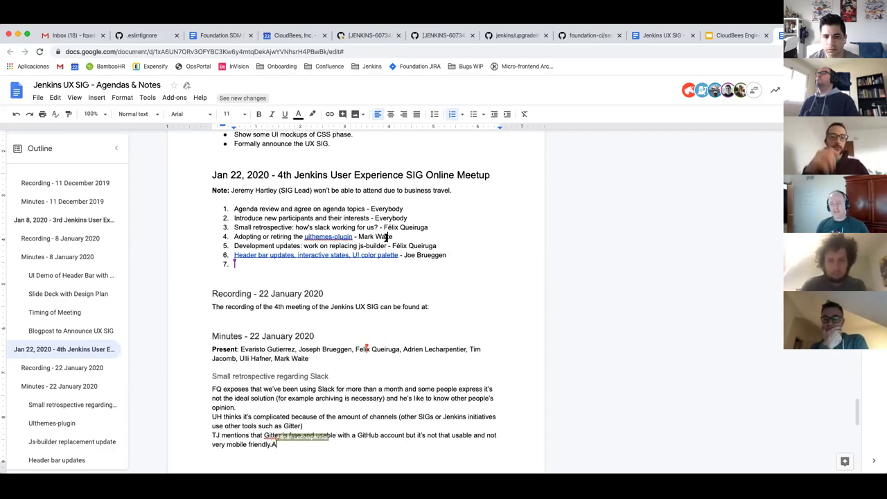
pyautogui.press('super+t')
pyautogui.write('jenkins uithemes plugin')
# Step: Run the search and open the 'jenkinsci/uithemes-plugin' GitHub result
pyautogui.press('Return')
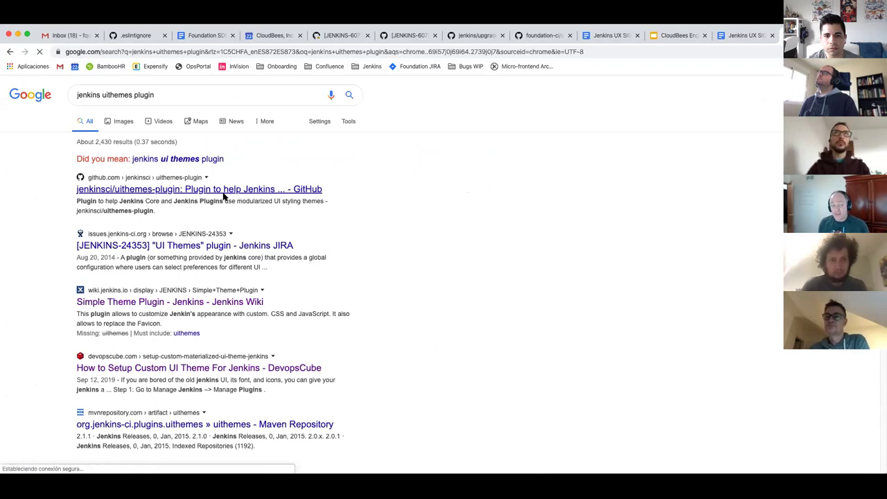
pyautogui.click(224, 194)
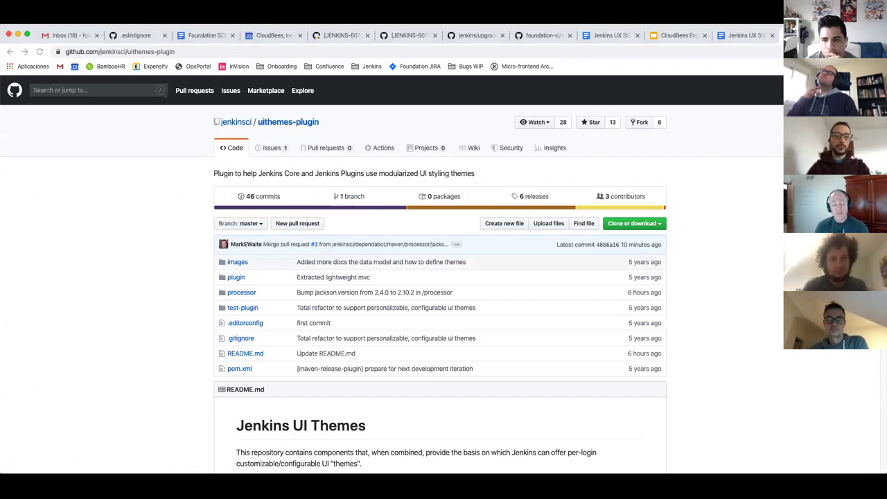
pyautogui.click(835, 377)
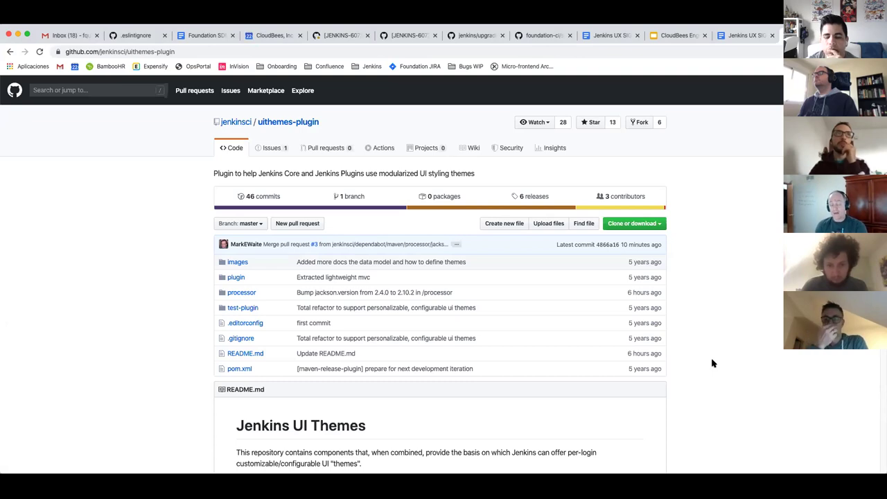
pyautogui.scroll(-5, 712, 363)
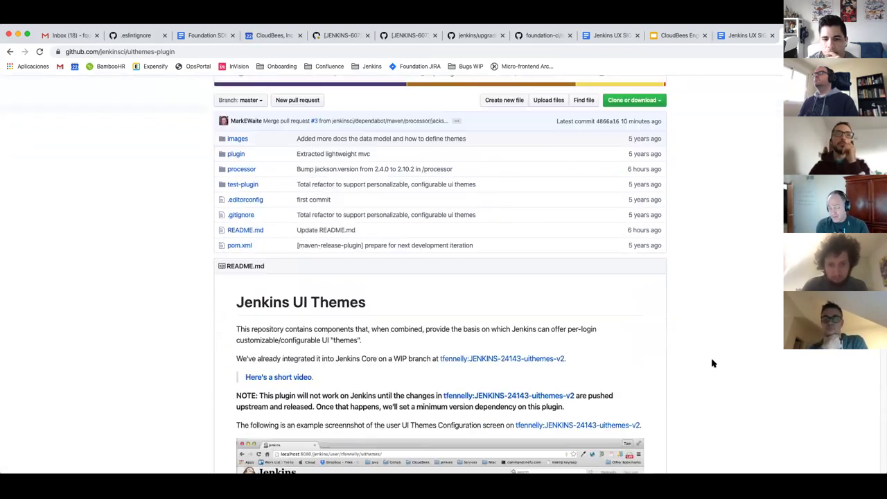
pyautogui.scroll(-3, 712, 363)
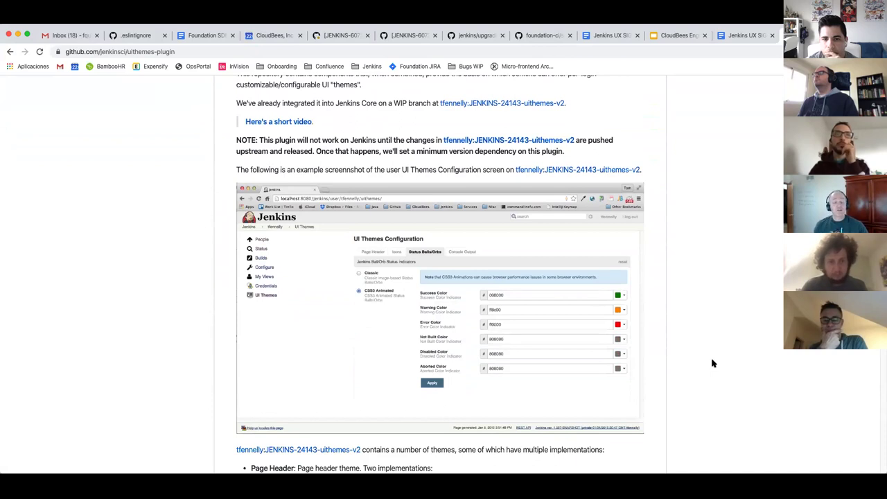
pyautogui.scroll(-7, 713, 364)
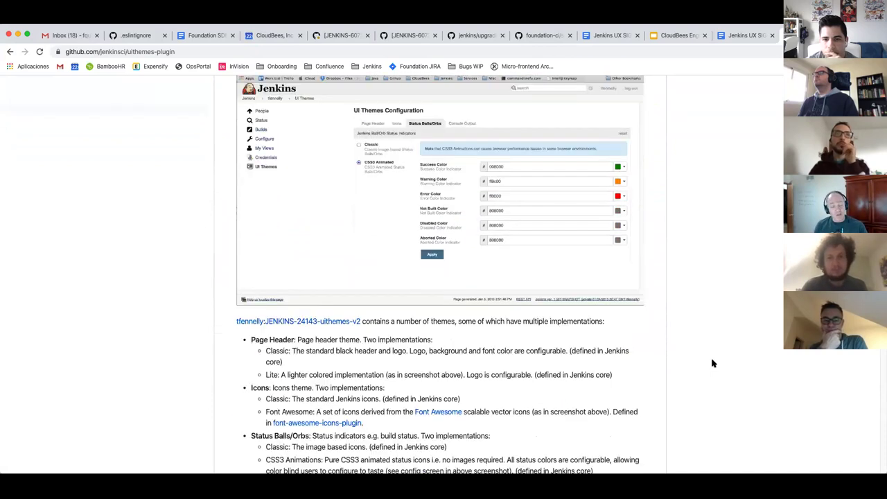
pyautogui.scroll(-10, 712, 364)
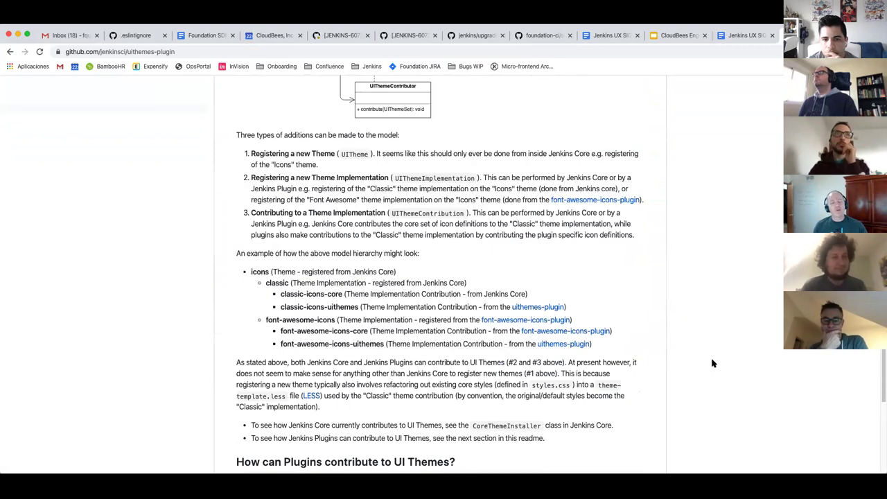
pyautogui.scroll(15, 712, 363)
pyautogui.scroll(10, 712, 363)
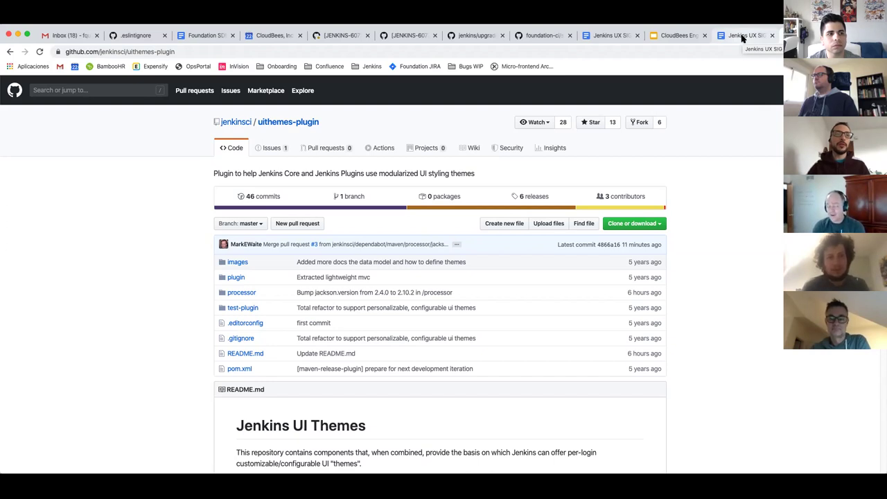
# Step: Switch to the 'Jenkins UX SIG' agenda document tab
pyautogui.click(743, 36)
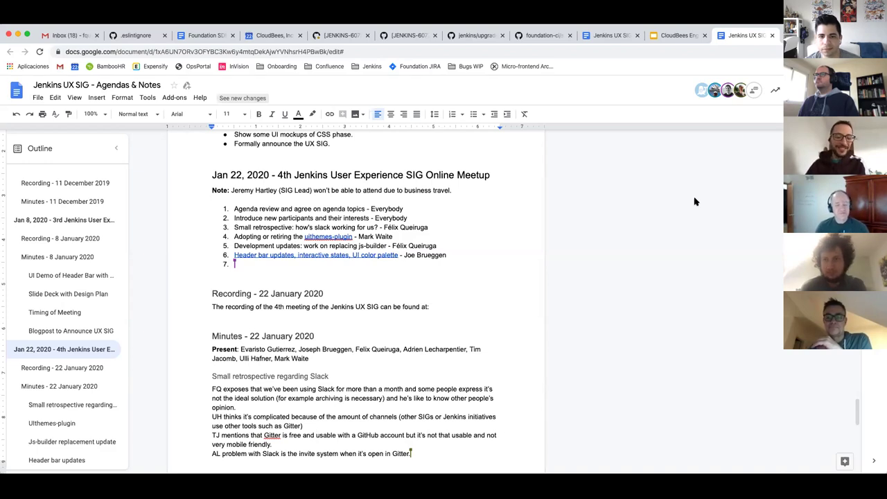
pyautogui.click(496, 271)
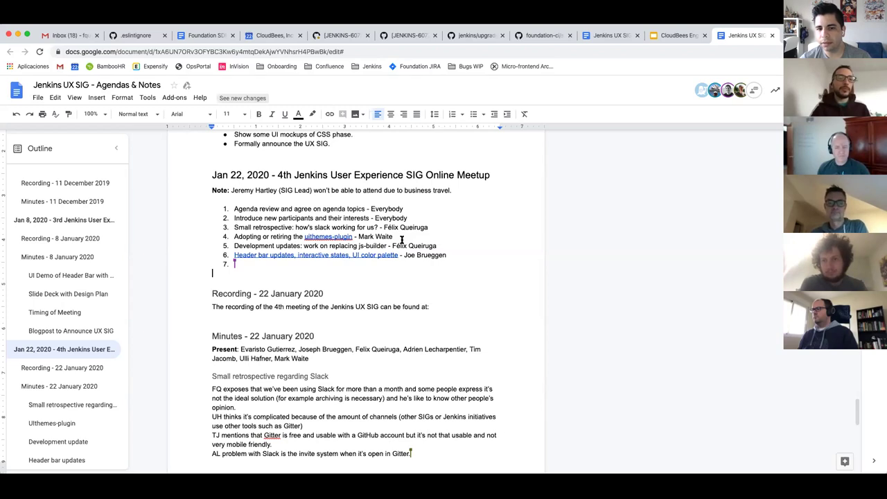
# Step: Follow the 'Header bar updates' link in agenda item 6 to open its slide deck
pyautogui.click(303, 256)
pyautogui.click(298, 271)
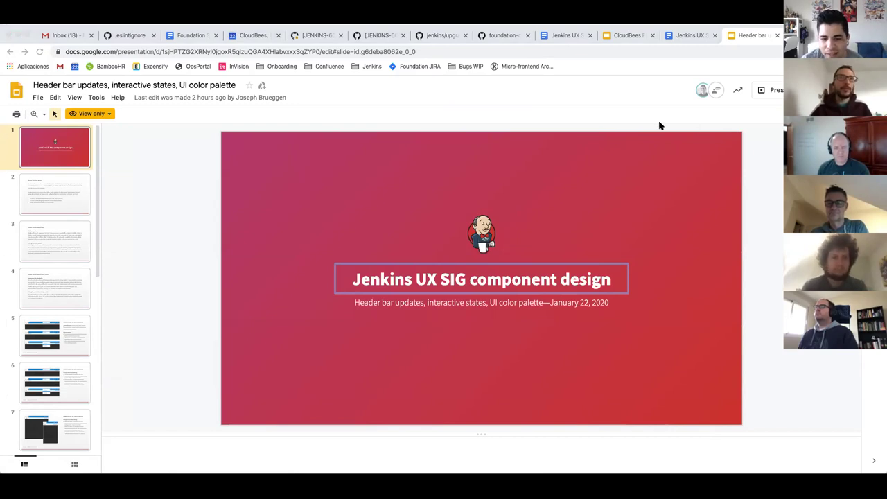
# Step: Focus the deck window and go to slide 2, 'About this document'
pyautogui.click(754, 253)
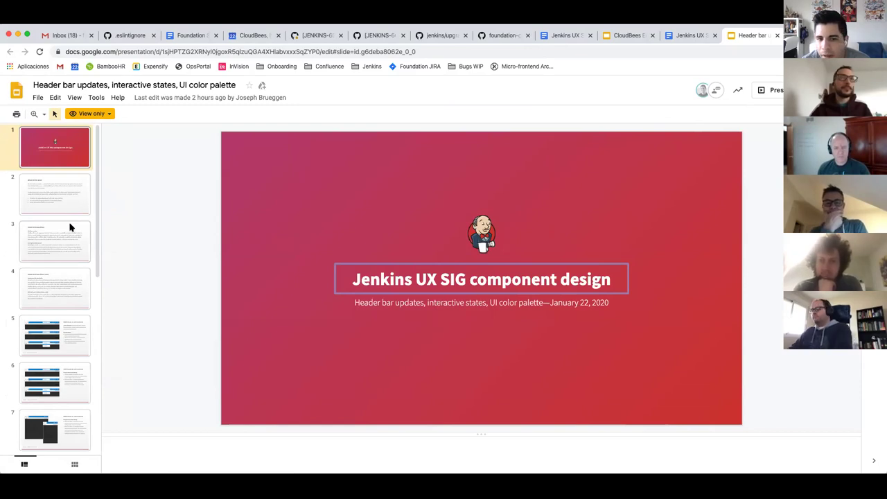
pyautogui.click(138, 257)
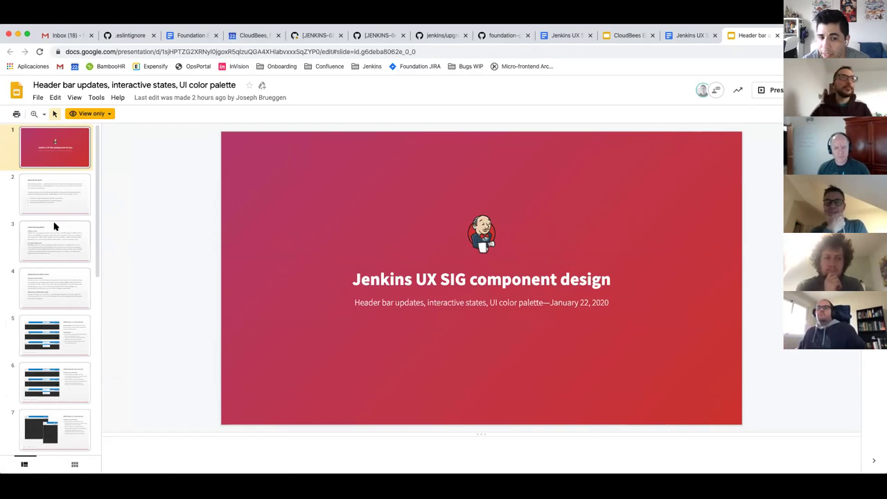
pyautogui.scroll(-5, 59, 210)
pyautogui.scroll(5, 59, 210)
pyautogui.click(59, 201)
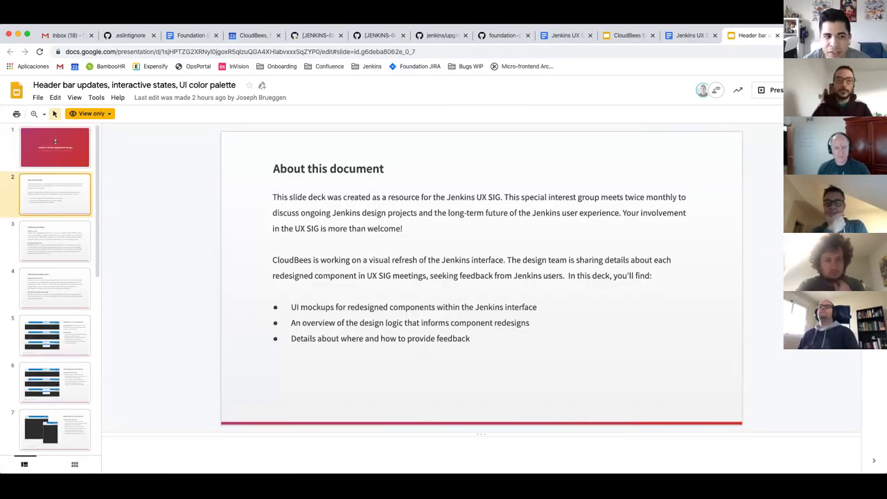
# Step: Advance past slides 3 and 4 to slide 5, 'UPDATE: Header bar with breadcrumbs'
pyautogui.press('Down')
pyautogui.press('Down')
pyautogui.press('Down')
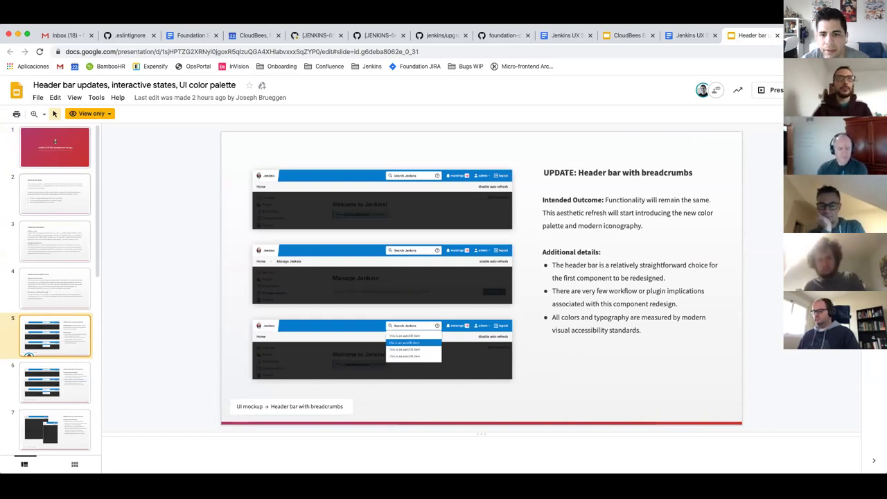
# Step: Show slide 6 on changes since the previous meeting, with the browser zoomed to 110%
pyautogui.click(44, 369)
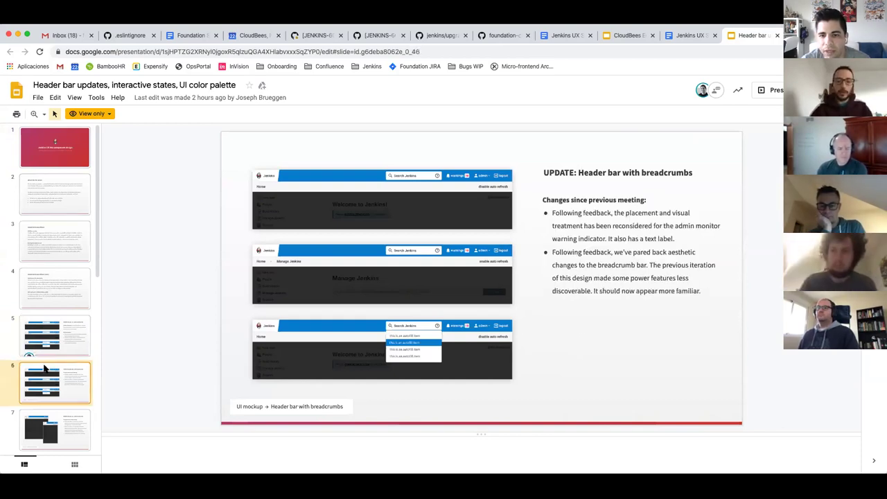
pyautogui.press('super+equal')
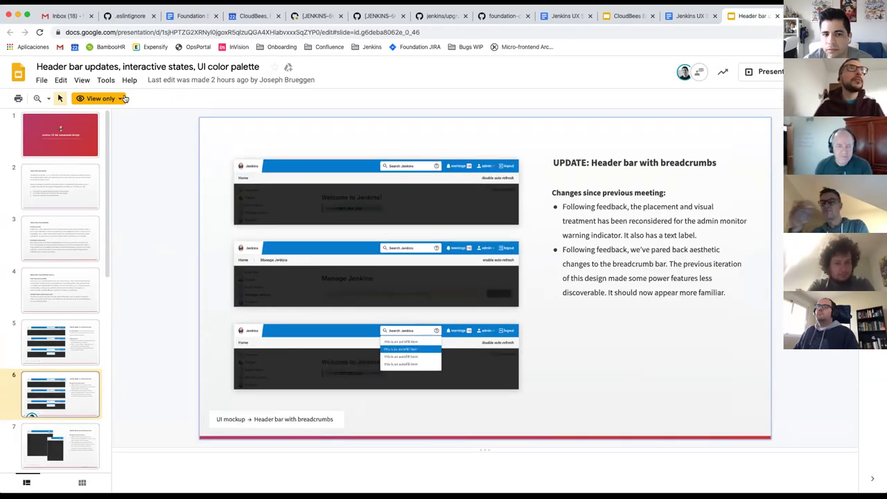
# Step: Start the fullscreen slideshow from the header bar update slide
pyautogui.click(82, 79)
pyautogui.moveTo(106, 80)
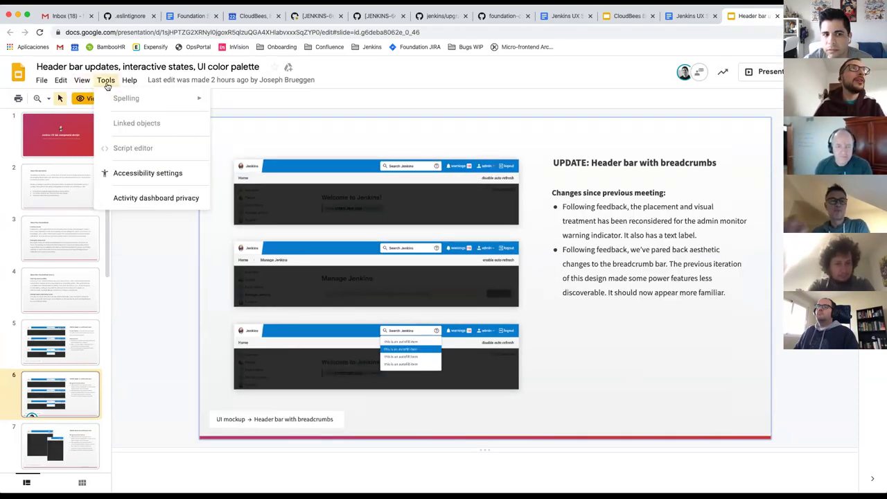
pyautogui.moveTo(75, 81)
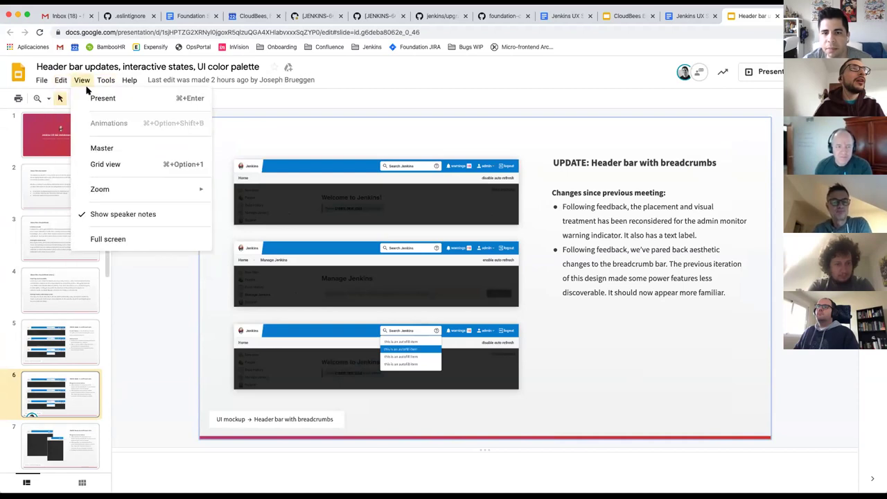
pyautogui.click(165, 307)
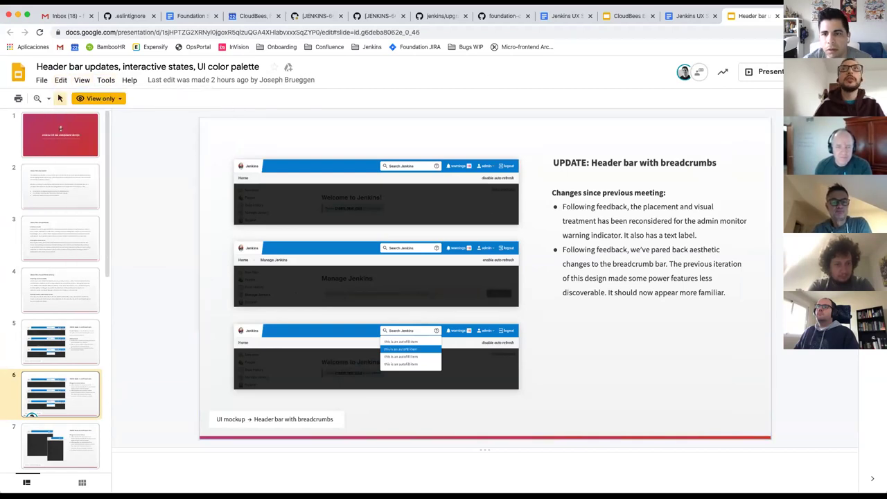
pyautogui.click(763, 72)
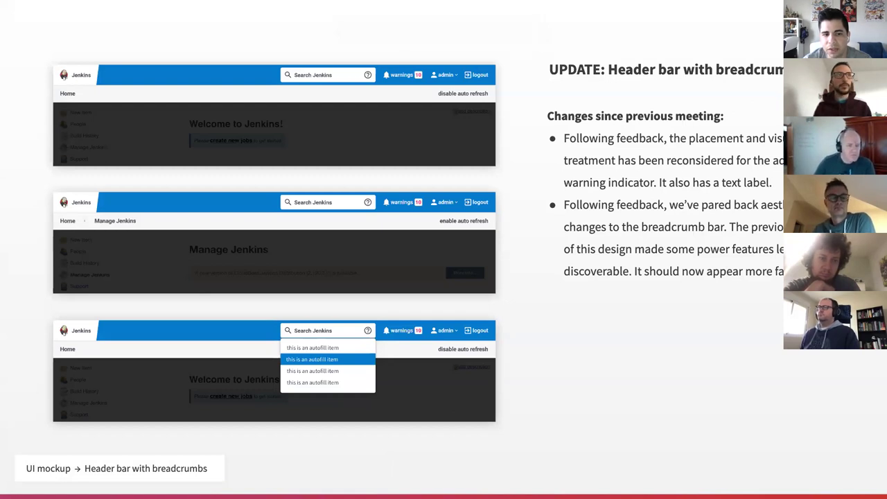
# Step: Show the breadcrumbs slide's next build: two smaller Jenkins view mockups and a third bullet
pyautogui.click(697, 396)
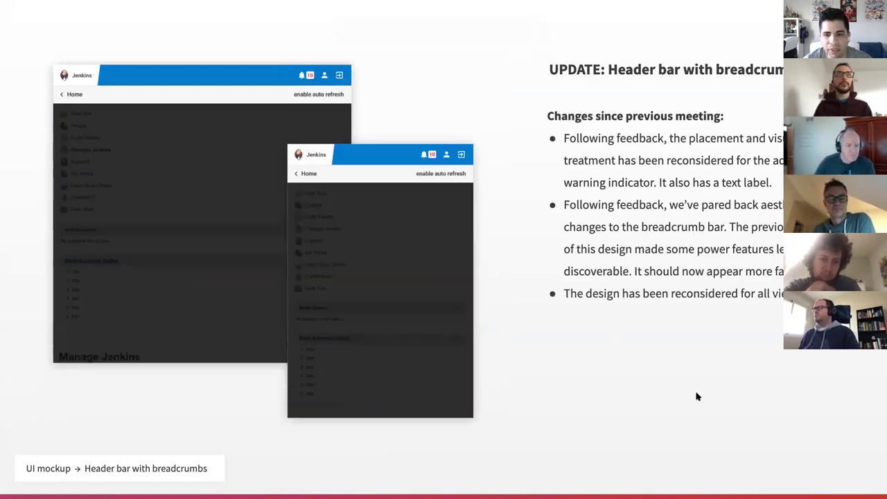
pyautogui.press('Left')
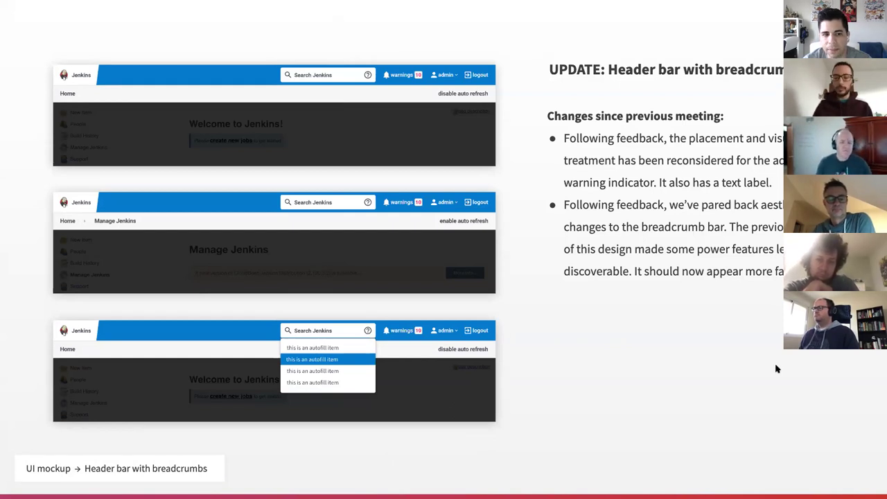
pyautogui.press('Right')
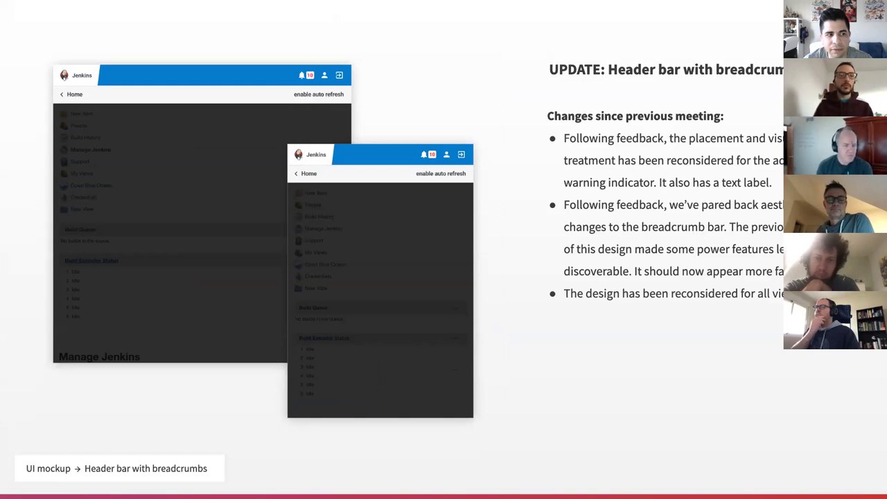
# Step: Advance to the 'Comparison time—SIG power!' slide
pyautogui.press('Right')
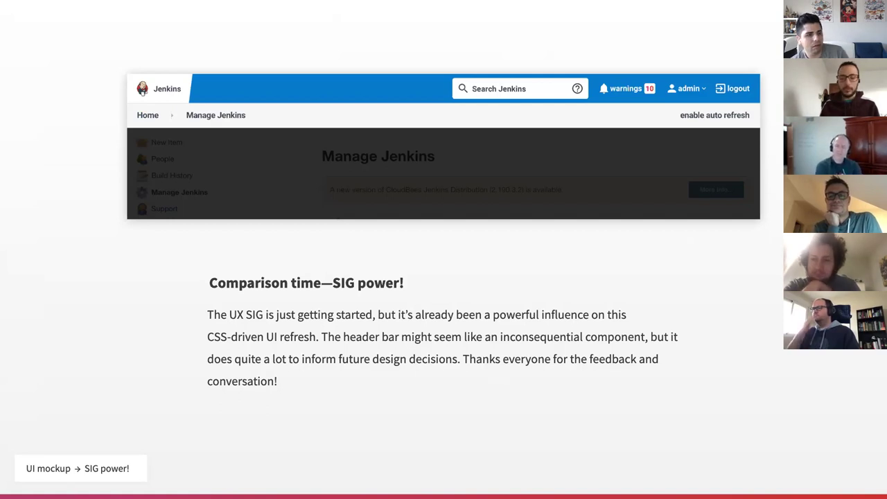
# Step: Advance to the 'Component interactive states' slide showing enabled, hover, focused and pressed mockups
pyautogui.press('Right')
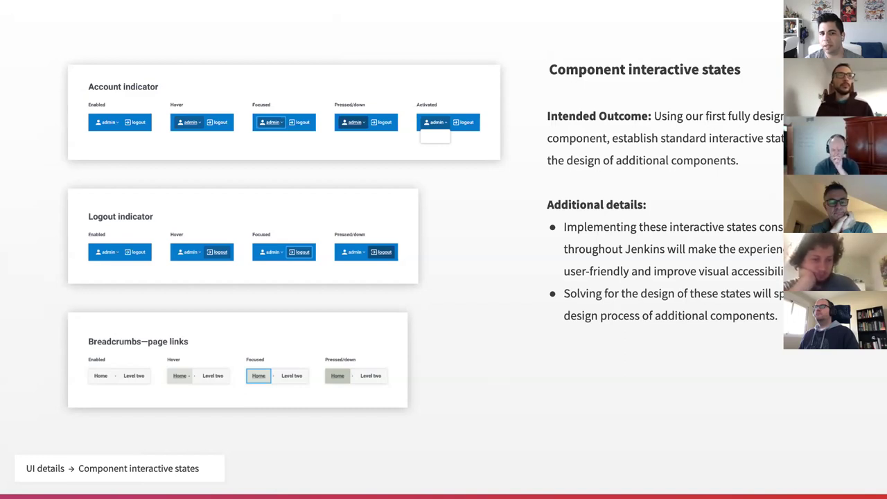
pyautogui.press('Right')
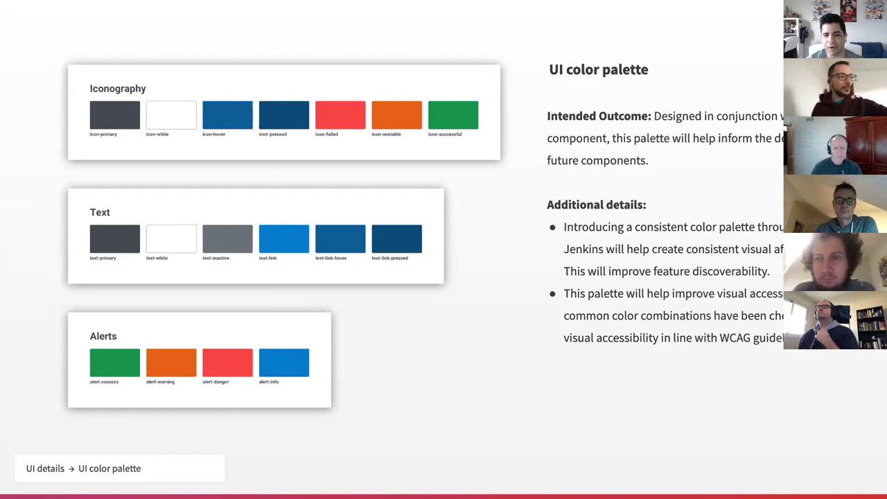
# Step: Advance to the 'Full UI color palette' slide listing general UI, iconography, text and alert swatches
pyautogui.press('Right')
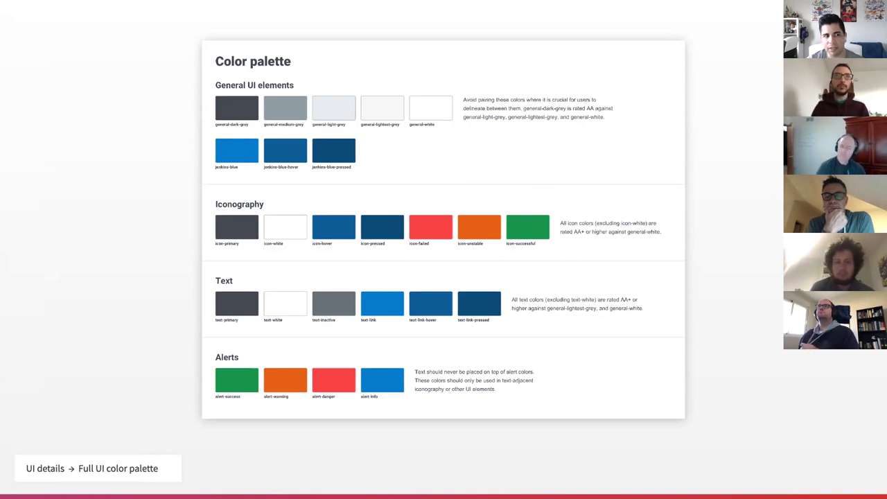
# Step: Keep the 'Full UI color palette' slide on screen after briefly stepping forward and back
pyautogui.press('Right')
pyautogui.press('Right')
pyautogui.press('Left')
pyautogui.press('Left')
pyautogui.press('Left')
pyautogui.press('Right')
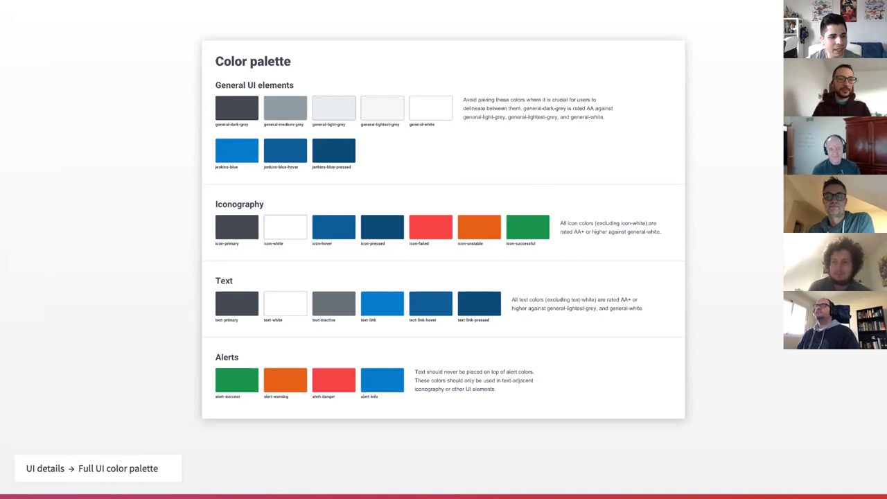
# Step: Advance to slide 14, 'Providing feedback'
pyautogui.click(589, 418)
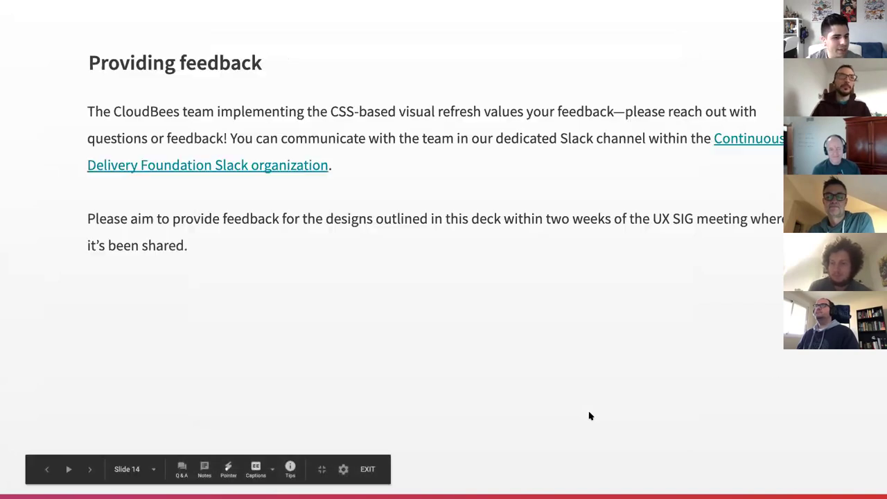